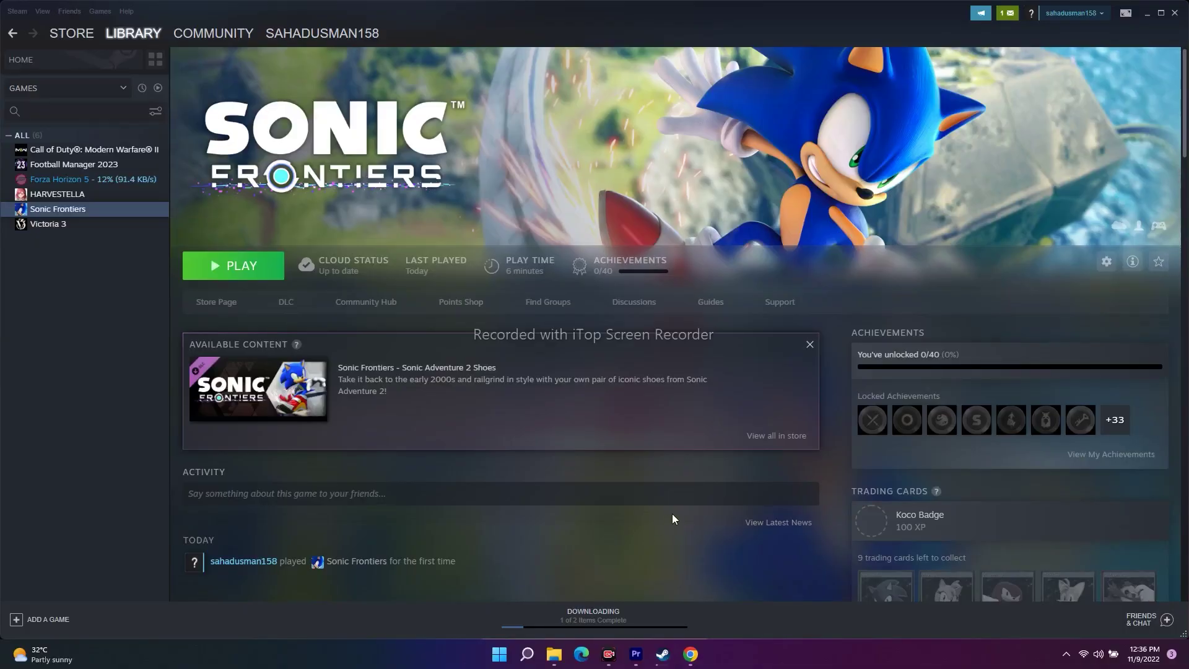
Minimize Steam, open Graphics settings, and remove SonicFrontiers from the custom app list
mouse_move(295, 413)
click(1148, 12)
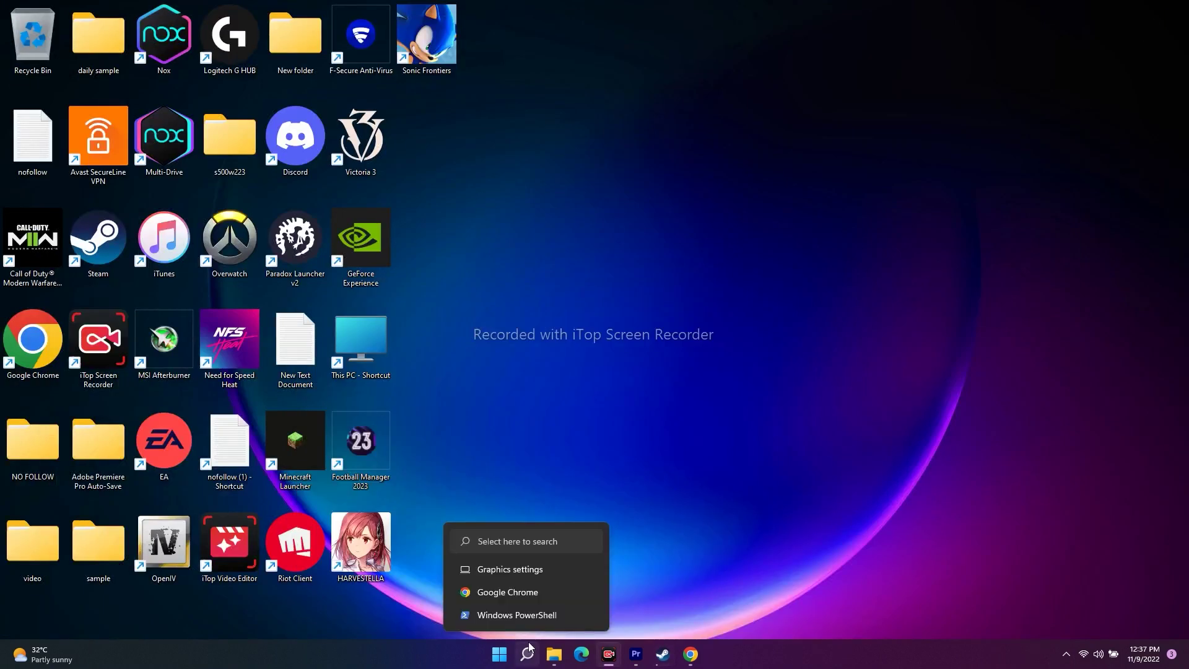
click(531, 645)
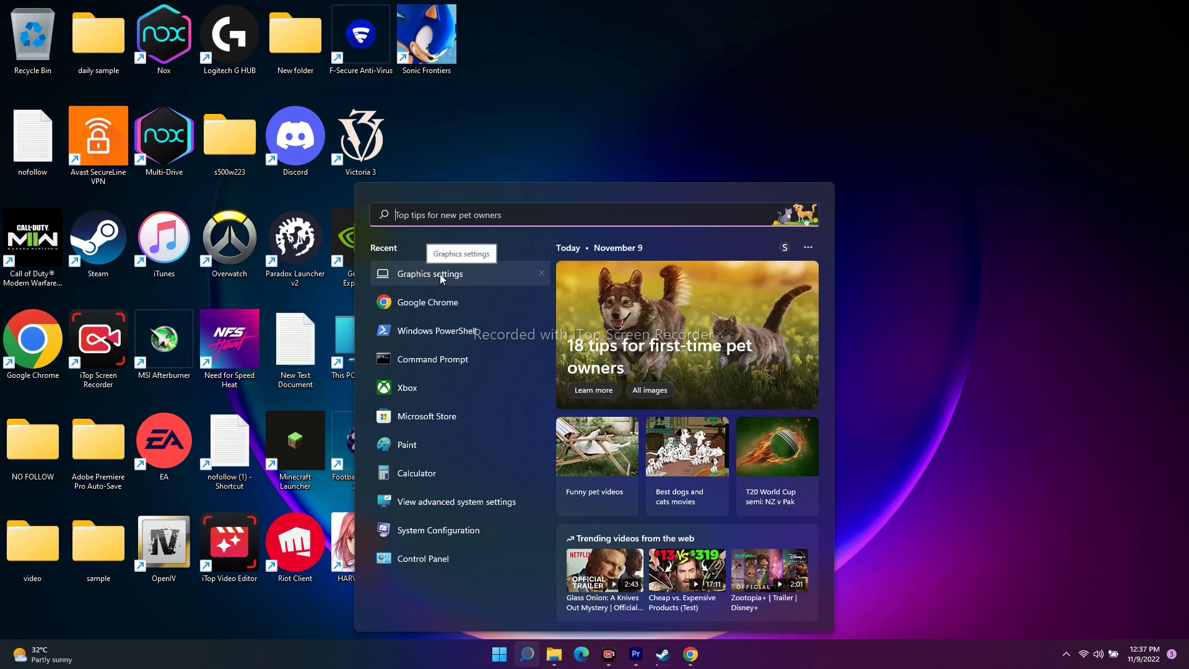
click(439, 274)
scroll(775, 299, down, 3)
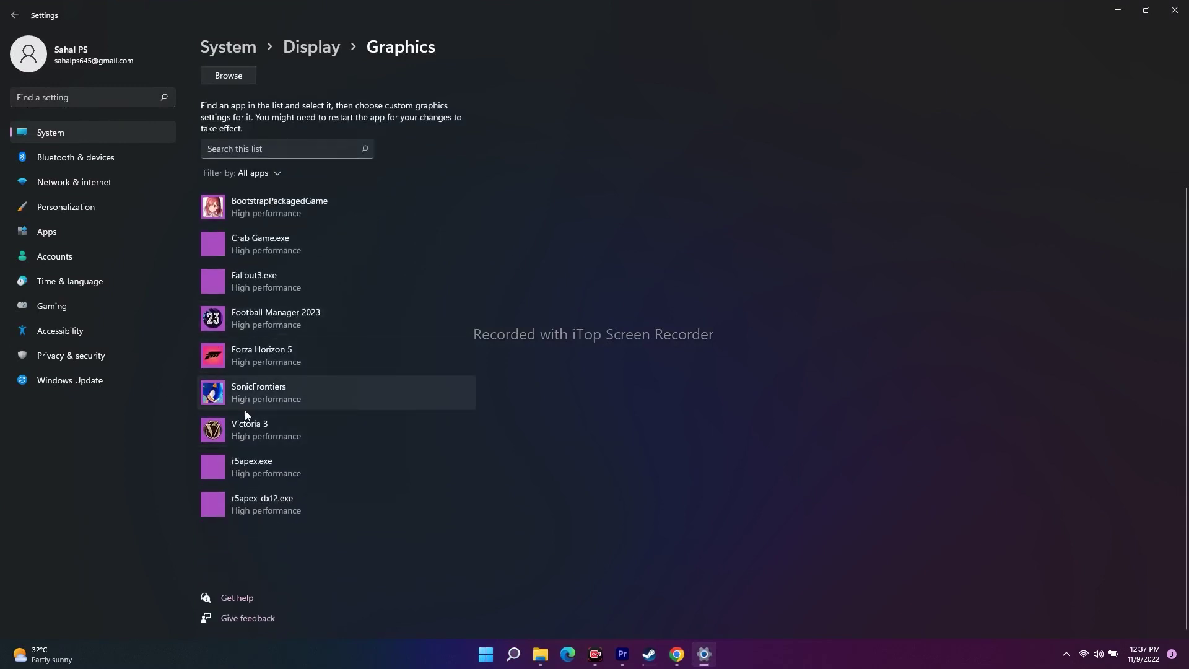
click(316, 395)
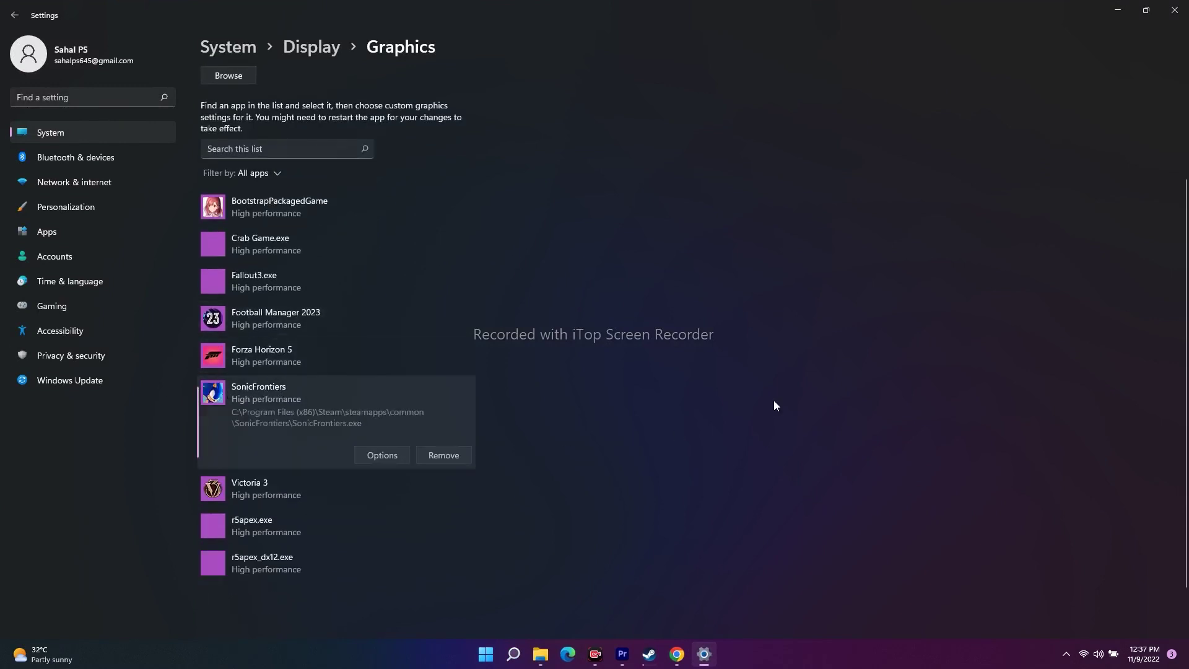
click(444, 458)
Start adding an app to the Graphics list, browsing from This PC
scroll(599, 466, up, 2)
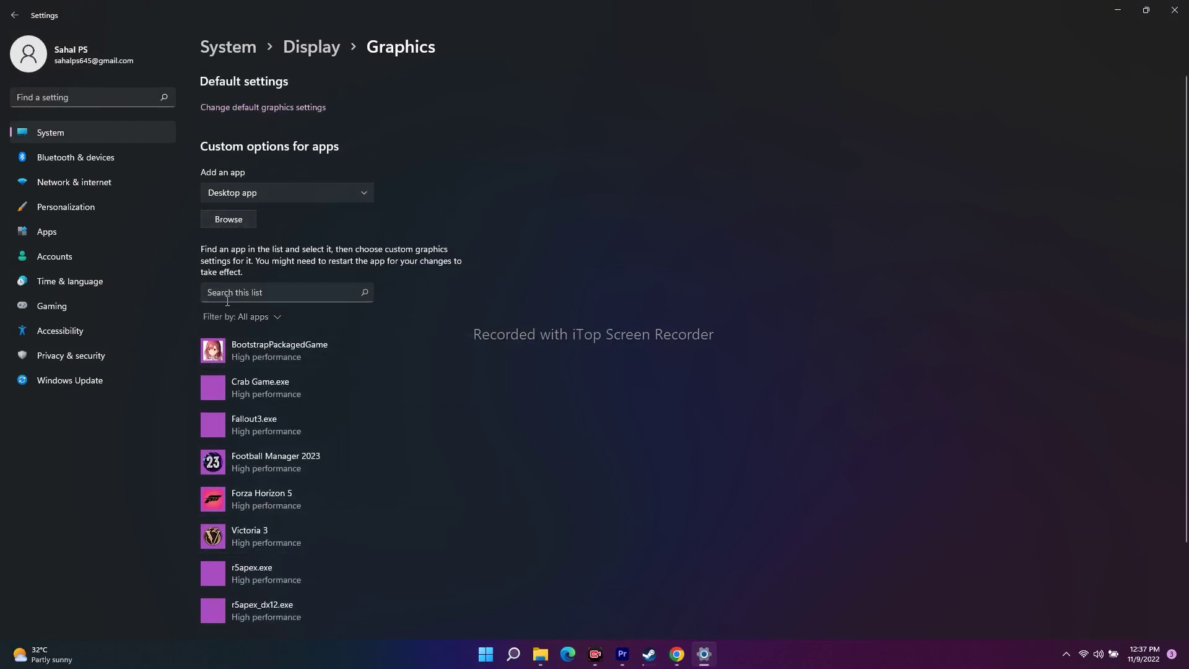
click(226, 219)
scroll(57, 217, down, 3)
click(50, 252)
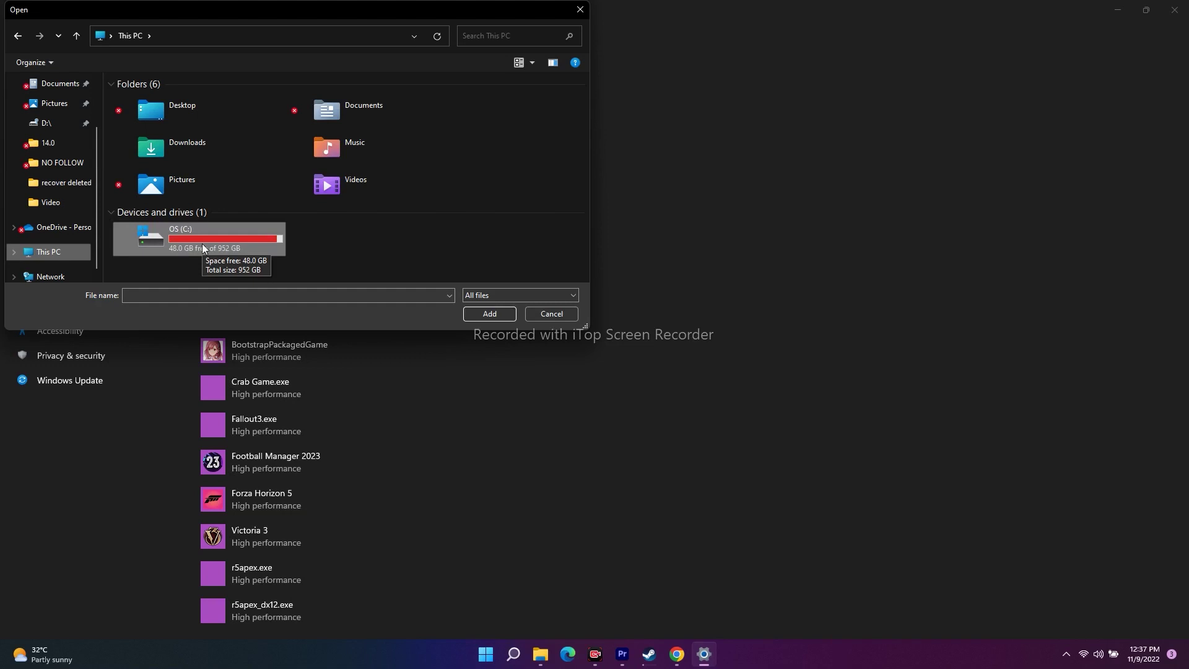
Navigate the Open dialog to C:\Program Files (x86)\Steam
double_click(175, 236)
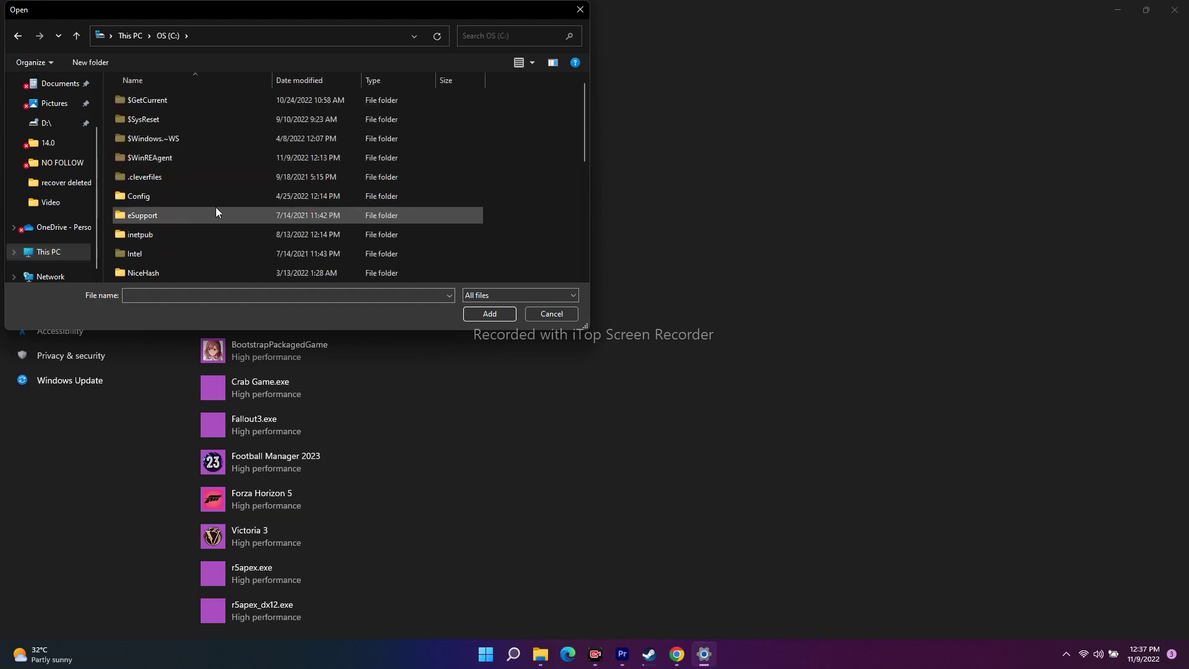
scroll(195, 146, down, 4)
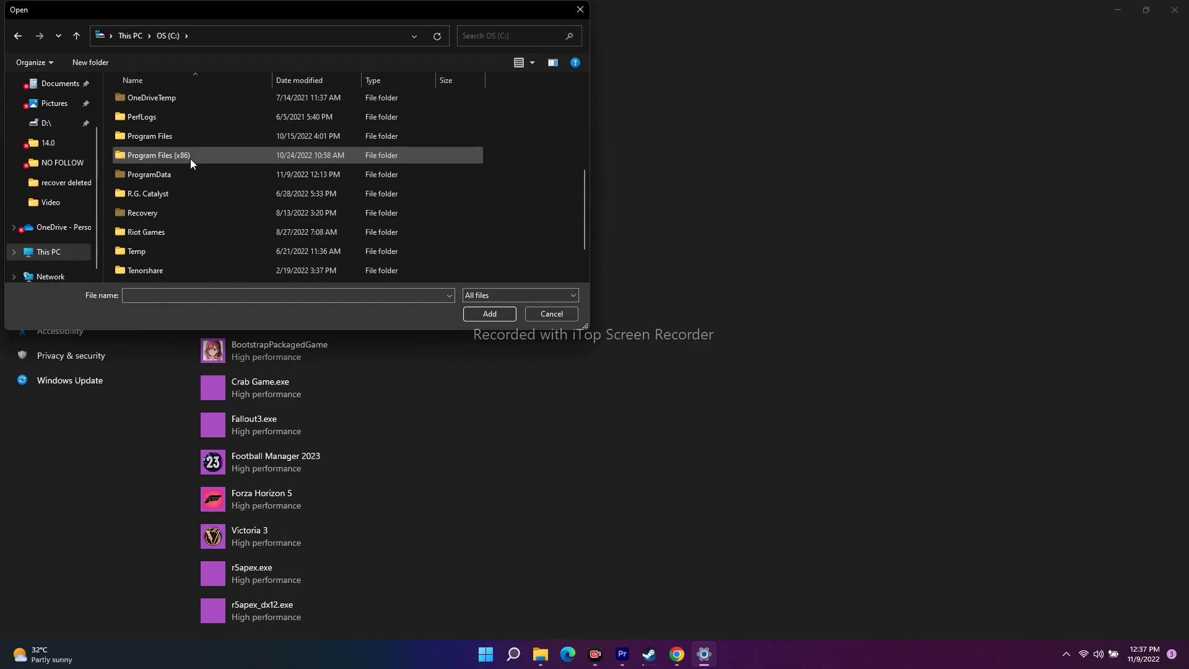
double_click(190, 159)
scroll(187, 168, down, 5)
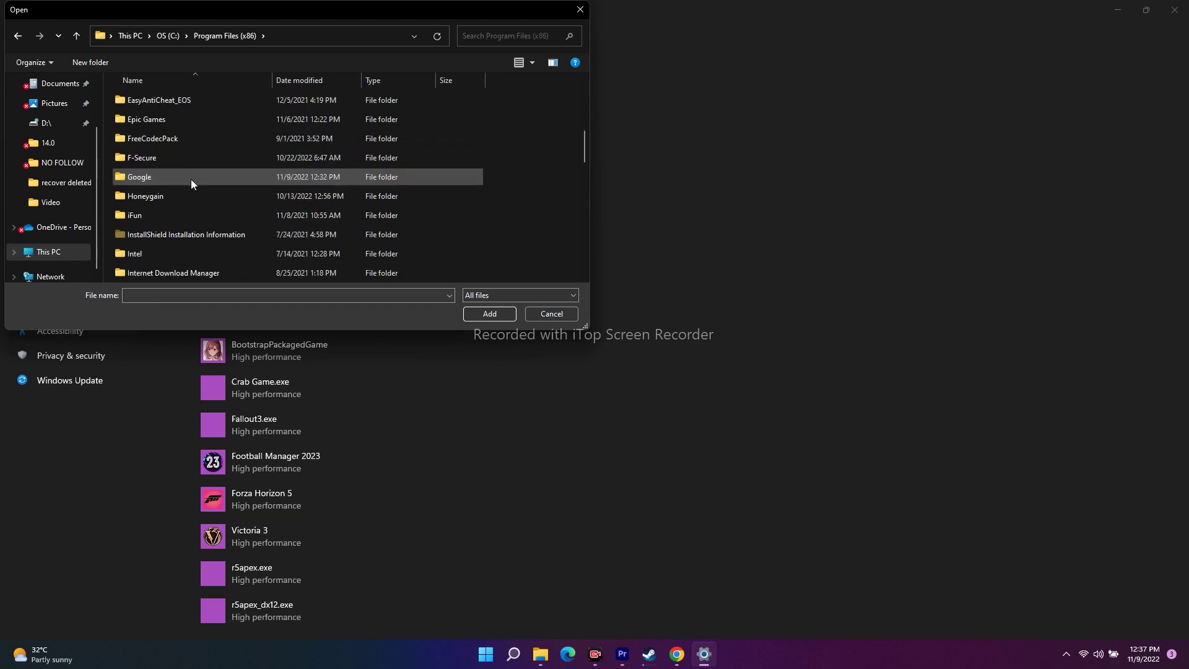
scroll(188, 200, down, 9)
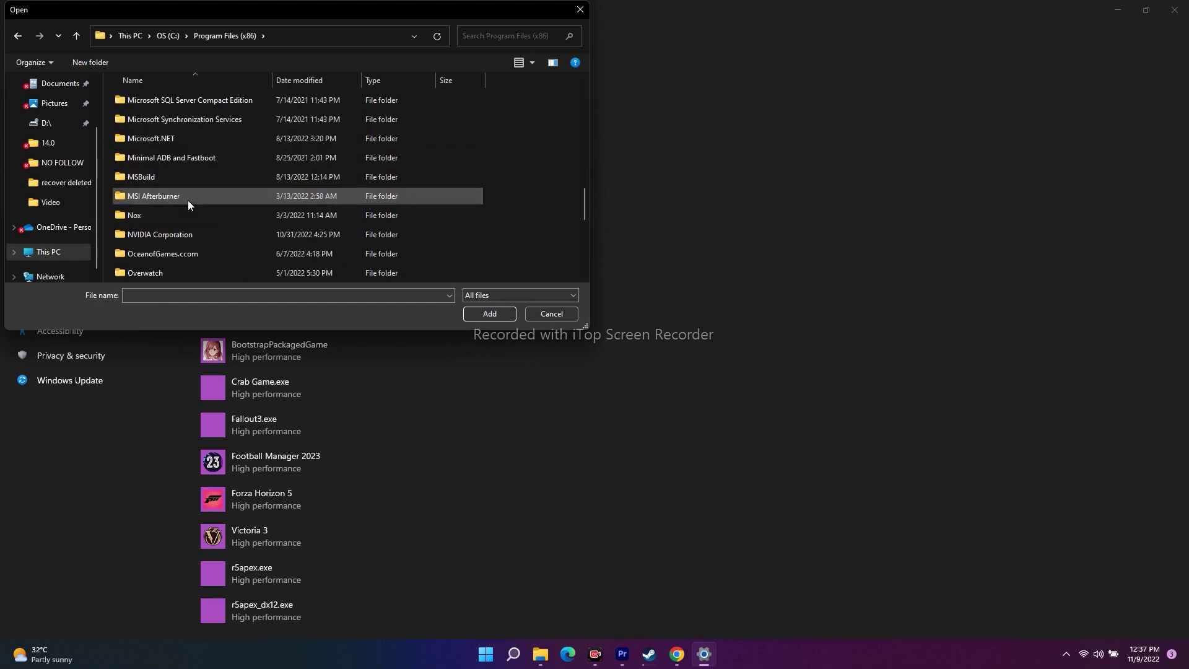
scroll(187, 200, down, 3)
double_click(161, 177)
Add SonicFrontiers from steamapps\common\SonicFrontiers to the Graphics app list
scroll(187, 177, down, 5)
scroll(186, 177, up, 1)
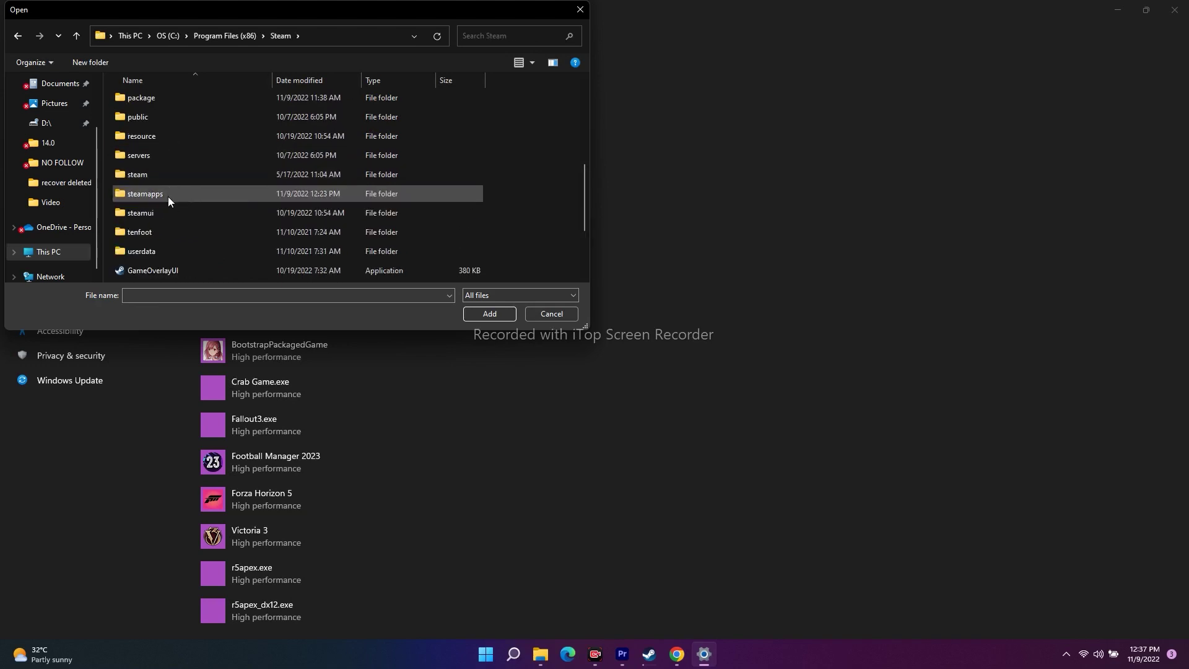
double_click(168, 196)
double_click(163, 101)
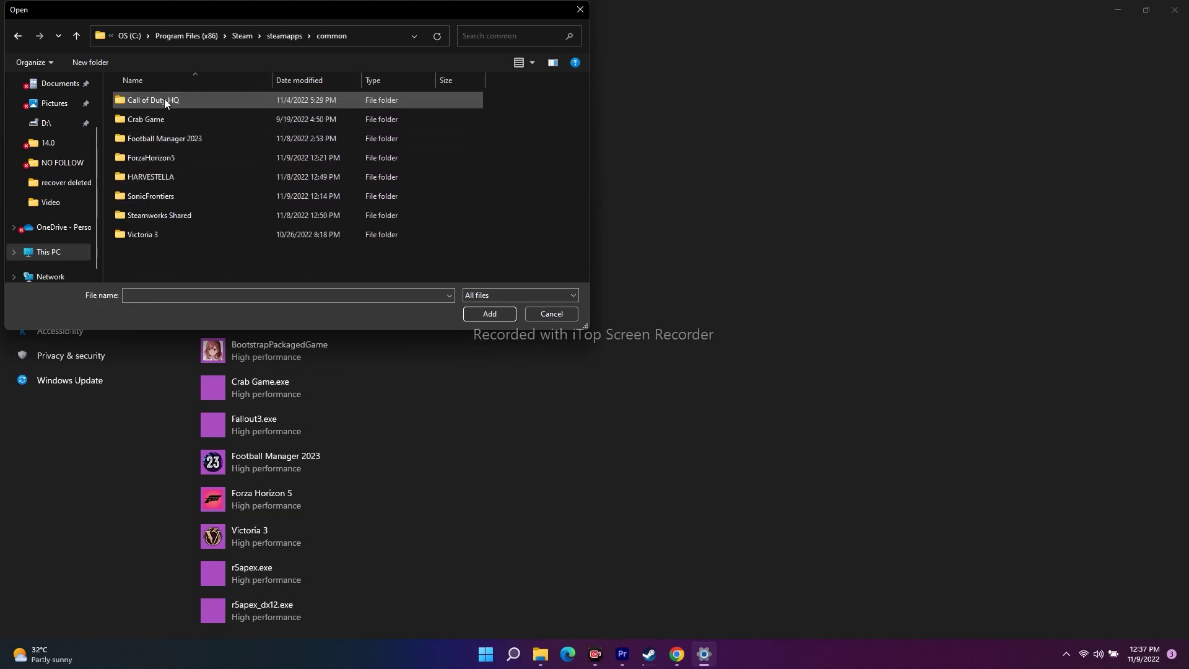
double_click(170, 196)
click(166, 123)
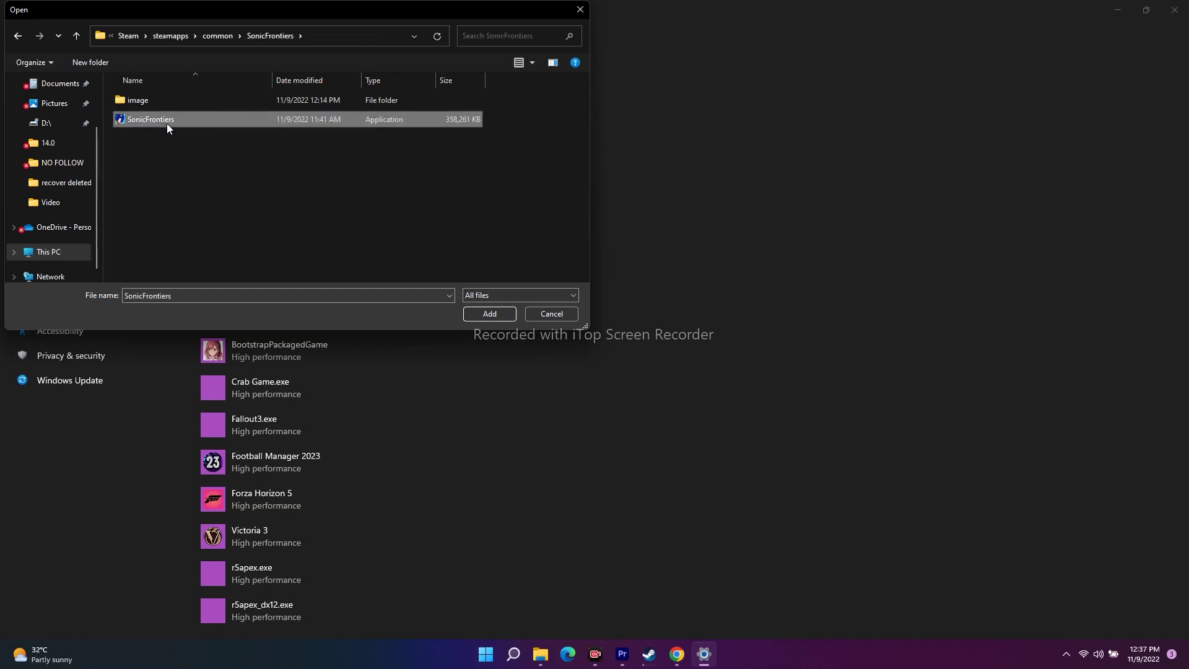
click(481, 319)
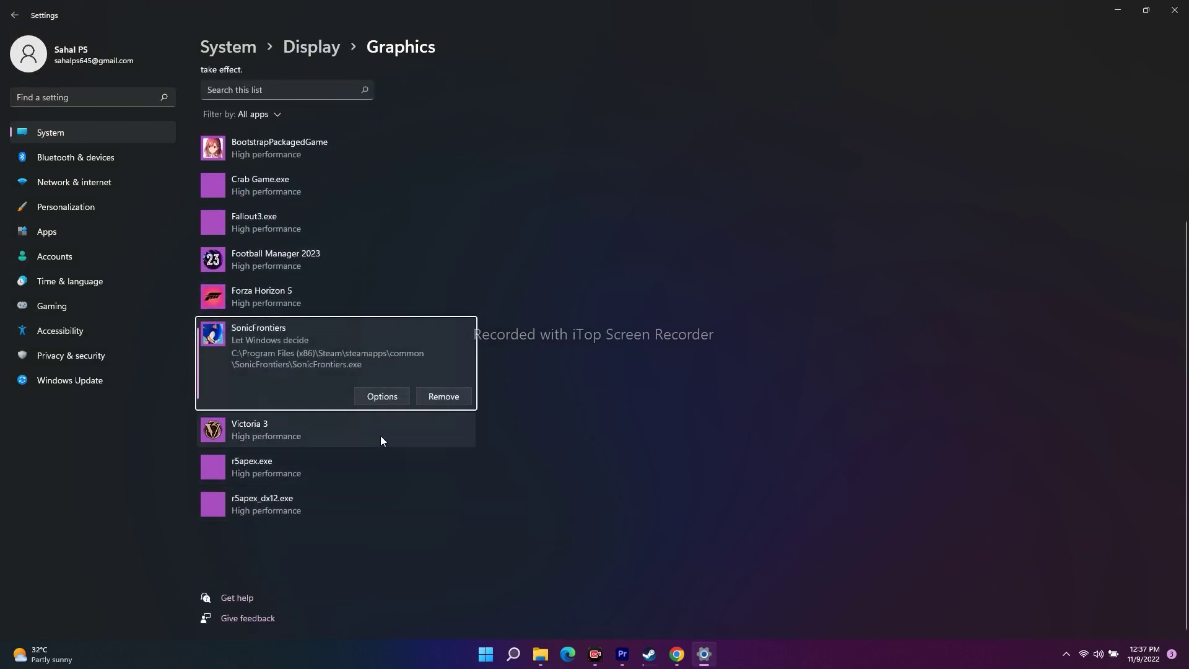
Save High performance as SonicFrontiers' graphics preference and close Windows Settings
click(390, 400)
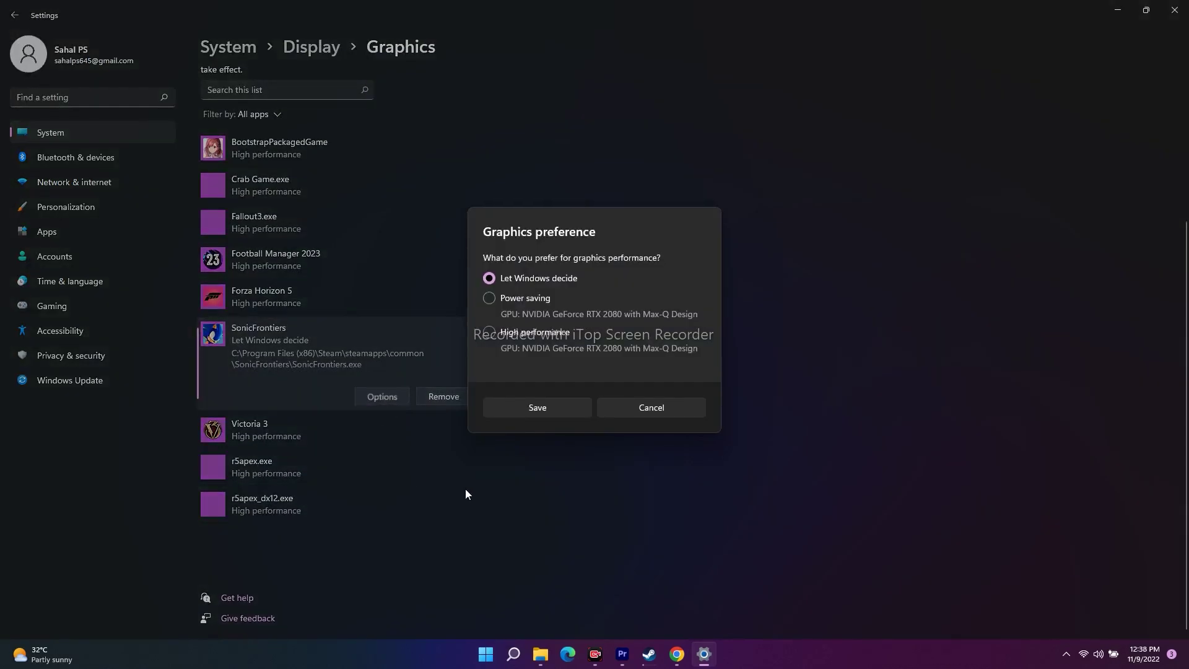
click(492, 334)
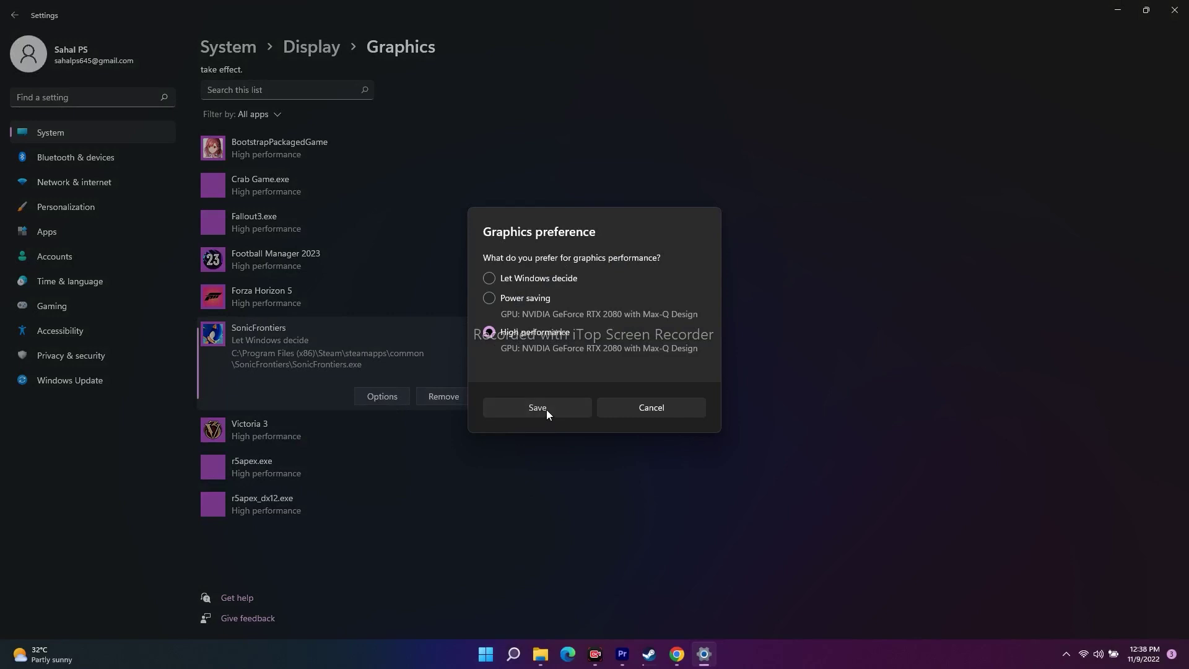
click(547, 409)
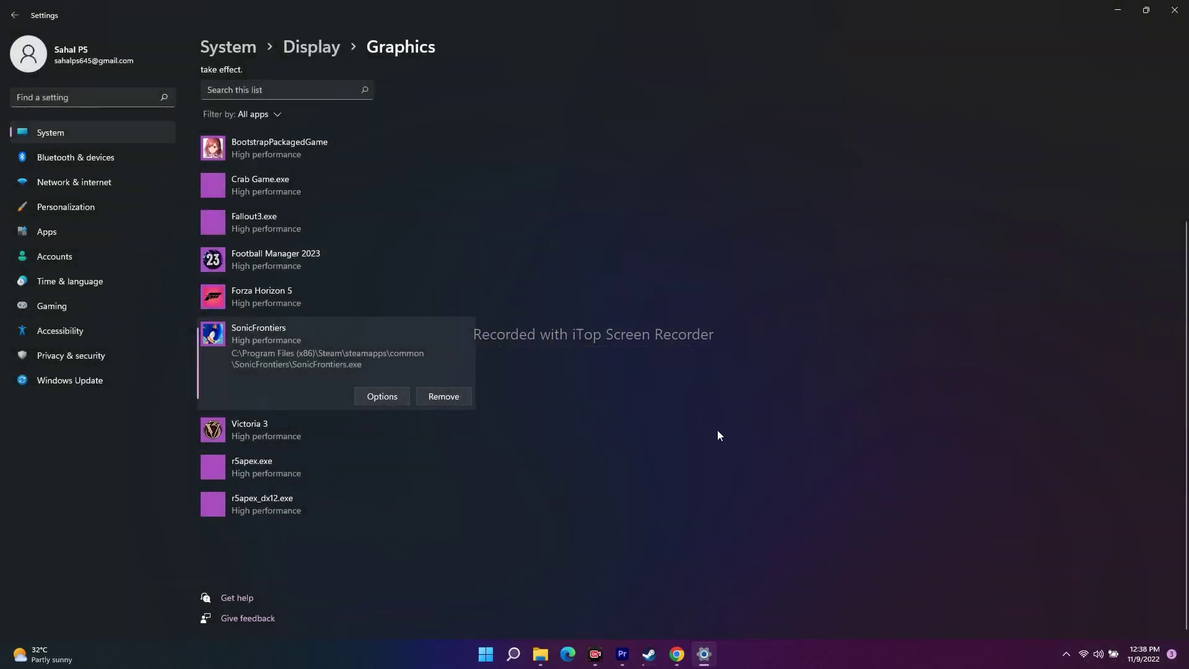
scroll(642, 472, up, 3)
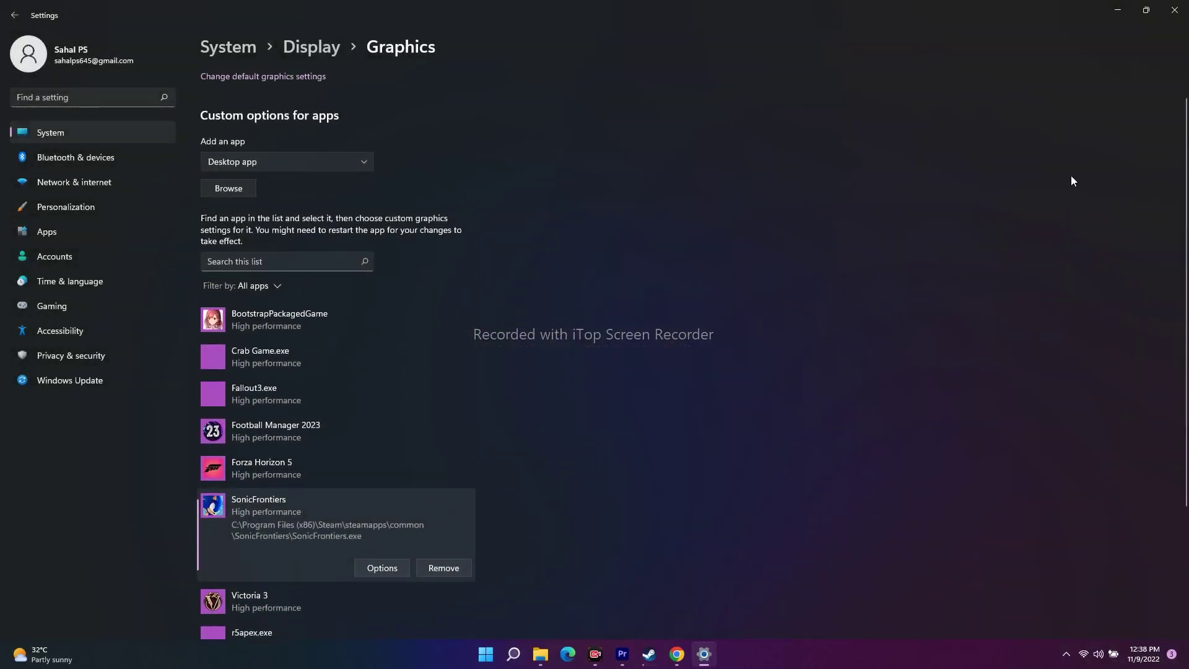
click(1179, 19)
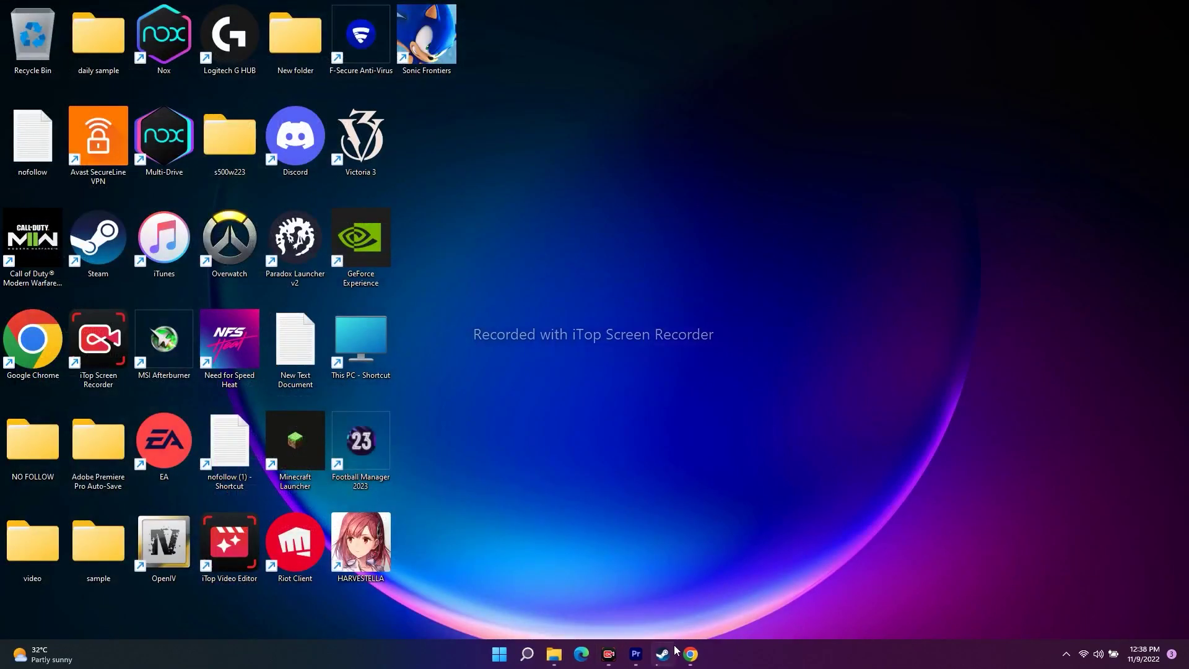
Minimize Steam and launch NVIDIA Control Panel from the desktop's Show more options menu
click(666, 666)
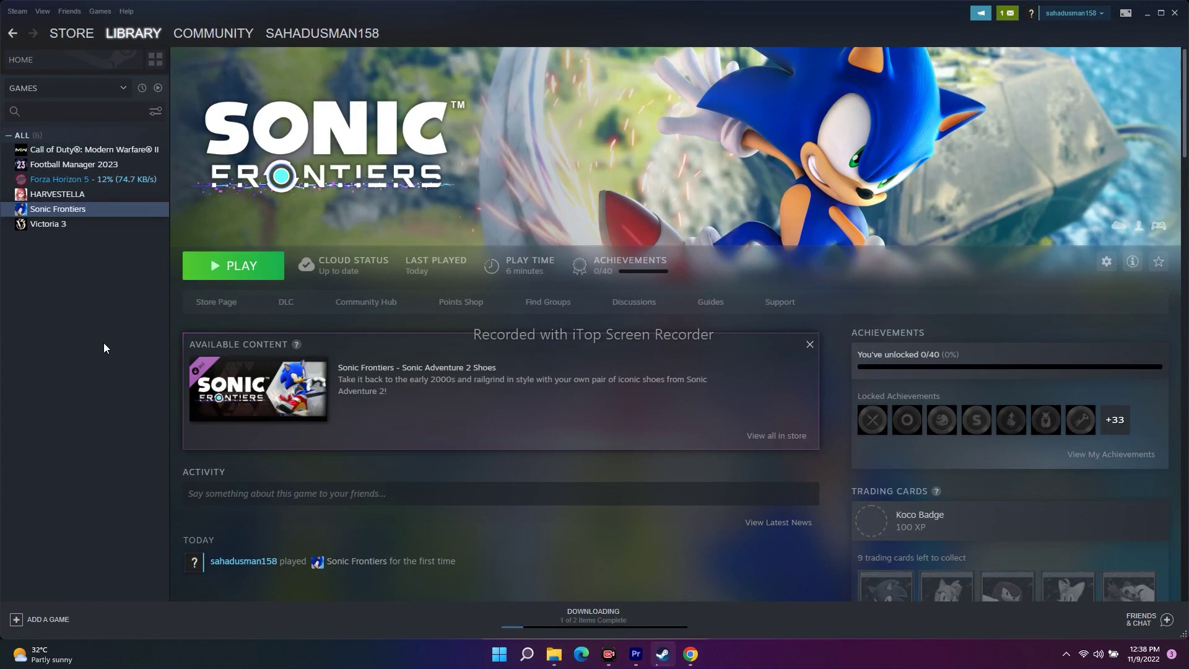
click(1148, 13)
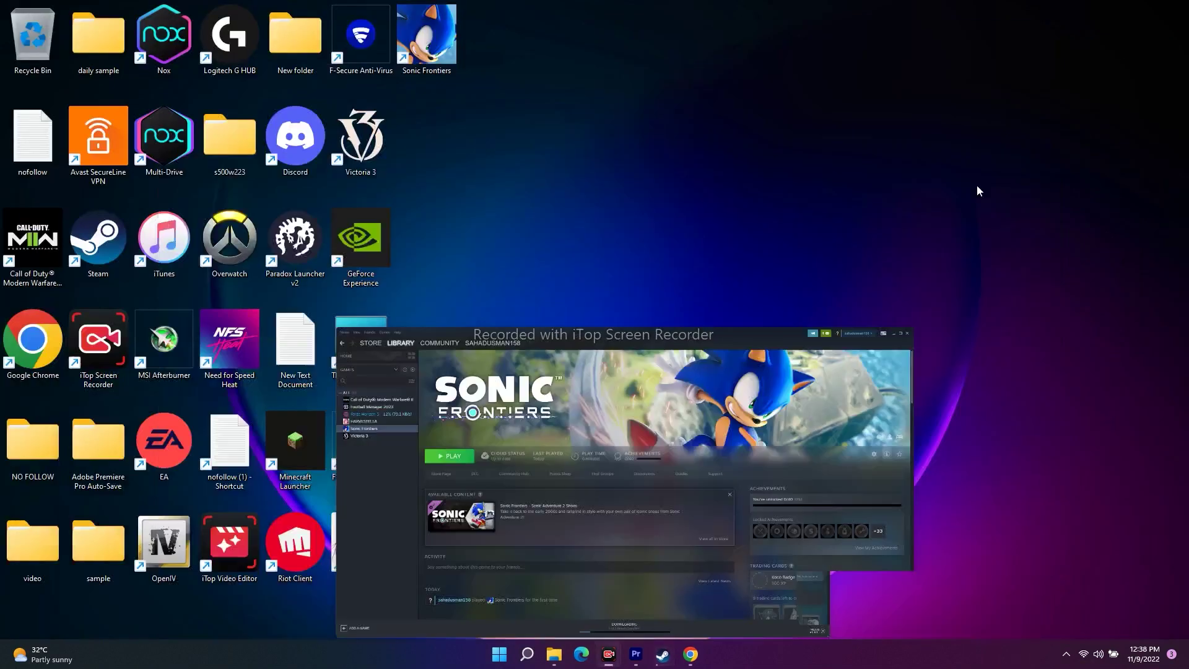
right_click(692, 227)
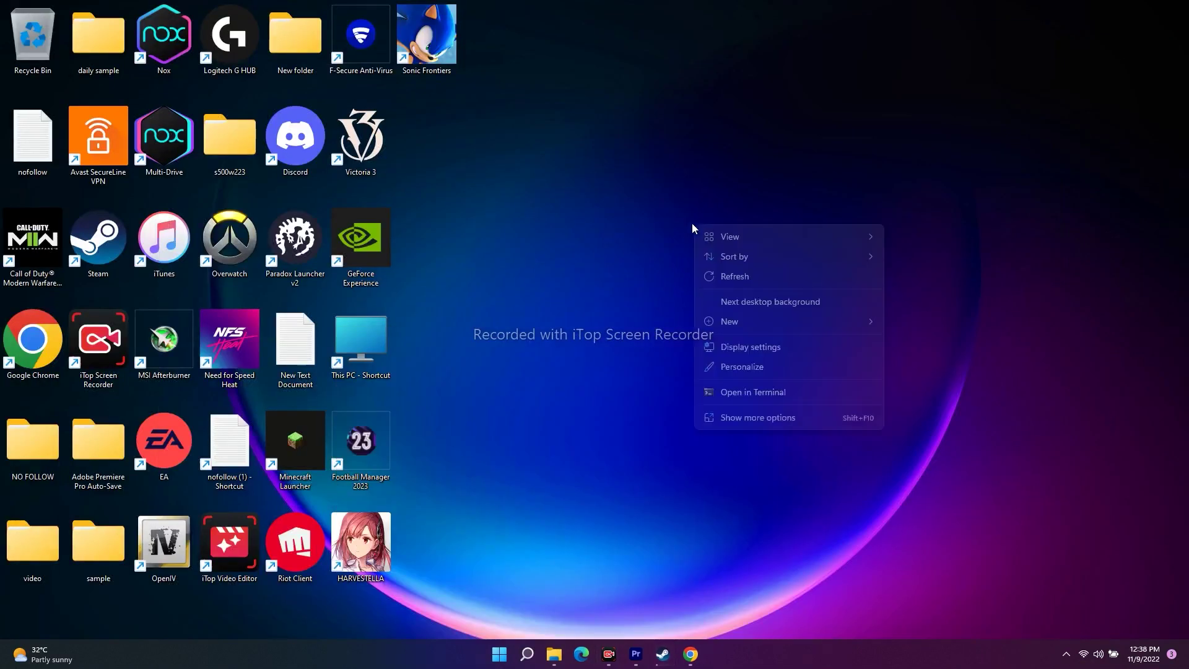
click(756, 421)
click(803, 519)
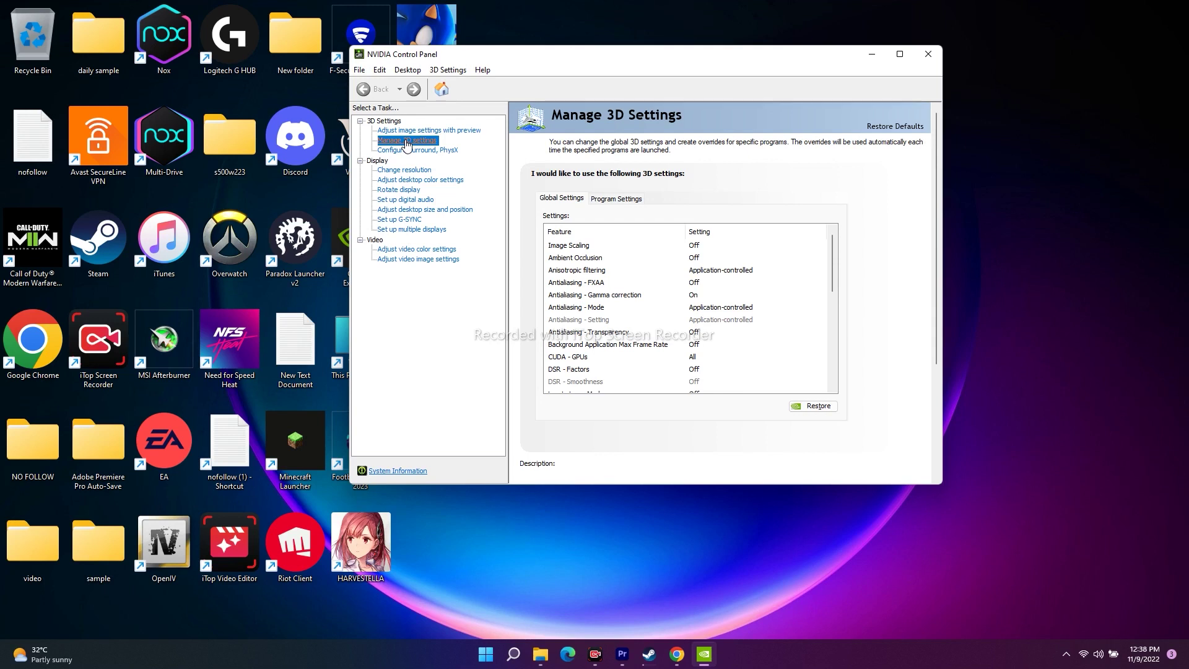
Remove the sonicfrontiers.exe profile from the Program Settings tab and confirm with Yes
click(614, 200)
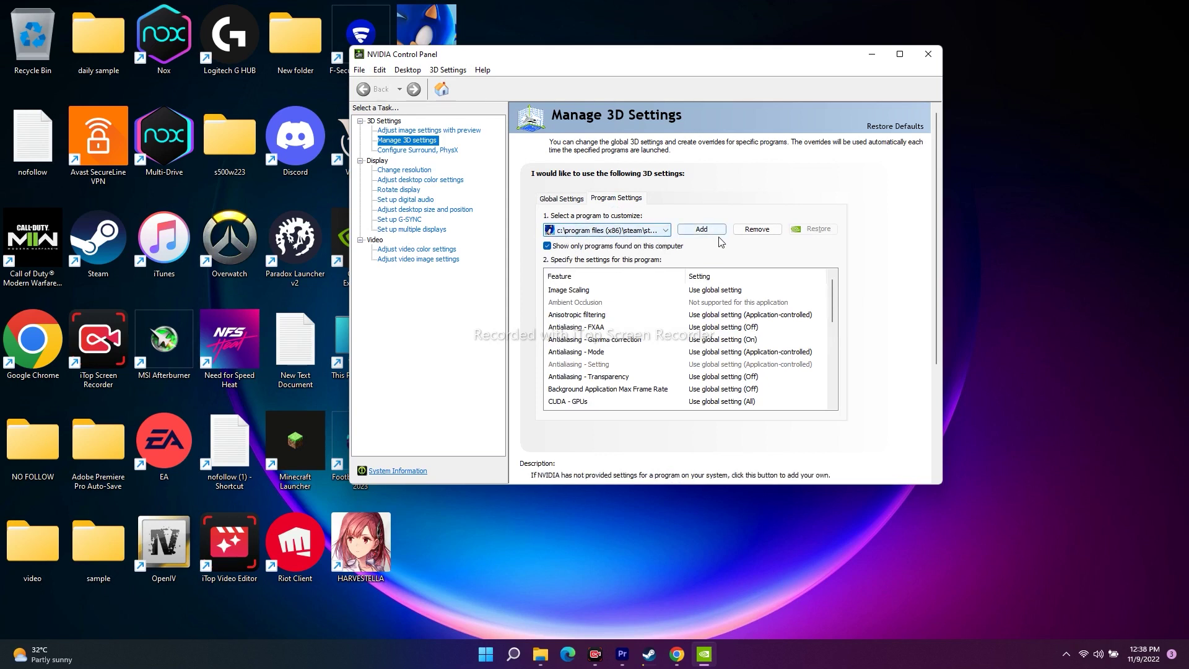
click(757, 231)
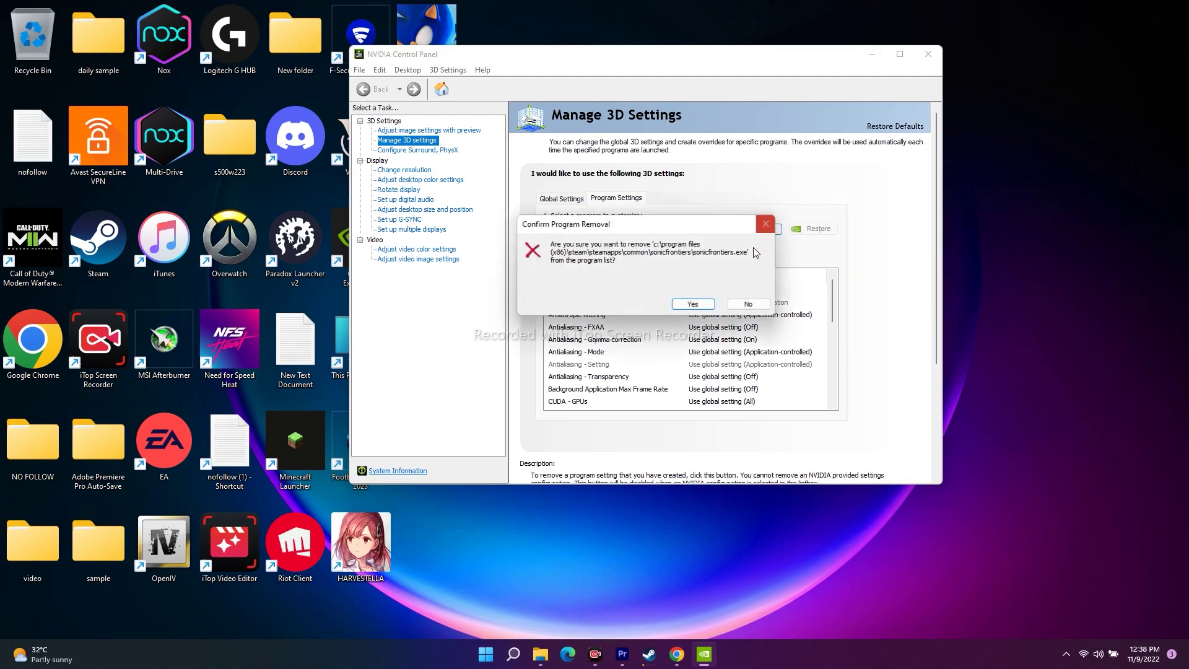
click(694, 303)
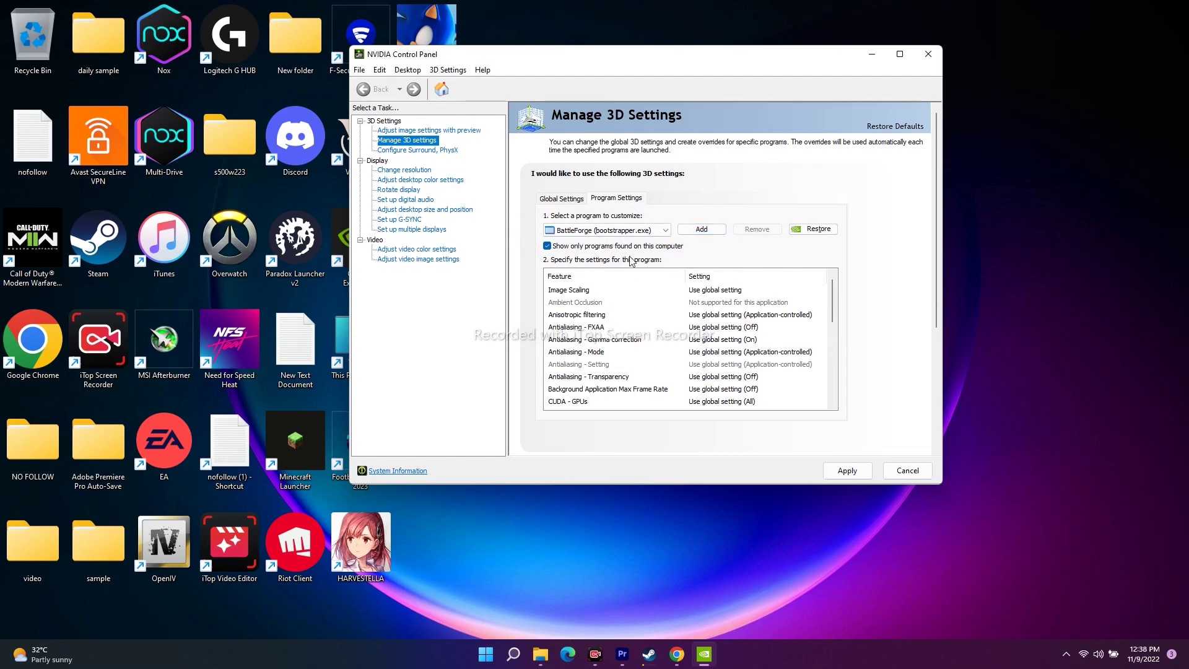
Start adding a program and browse to C:\Program Files (x86)
click(702, 230)
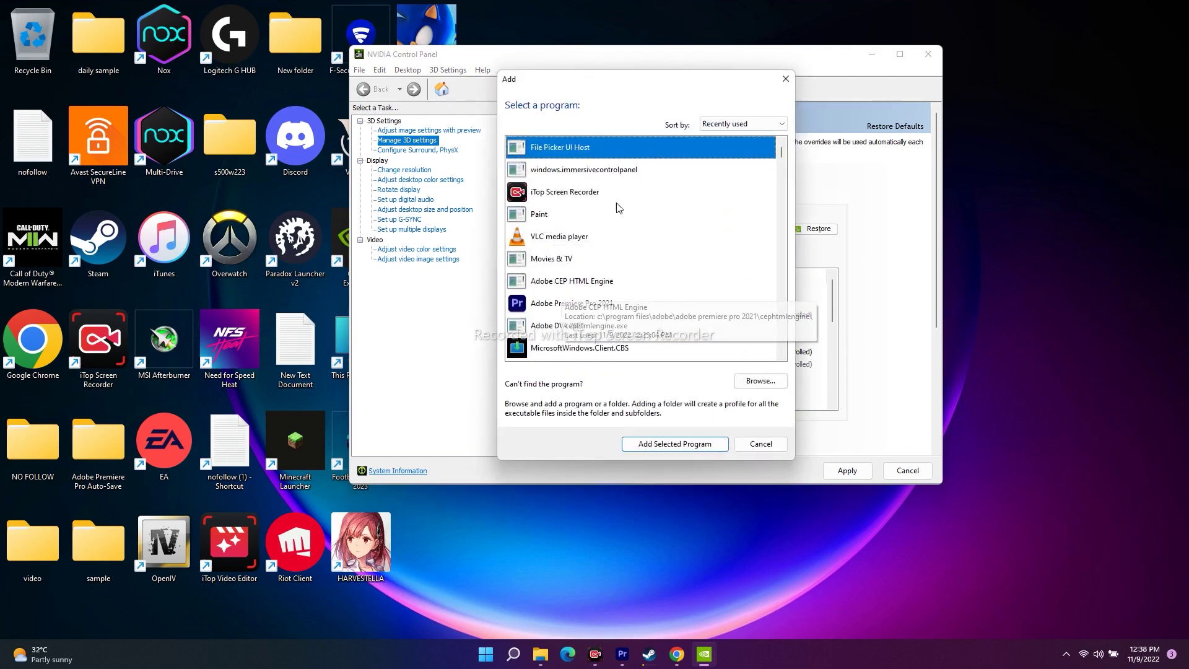
scroll(551, 260, down, 3)
scroll(544, 249, up, 1)
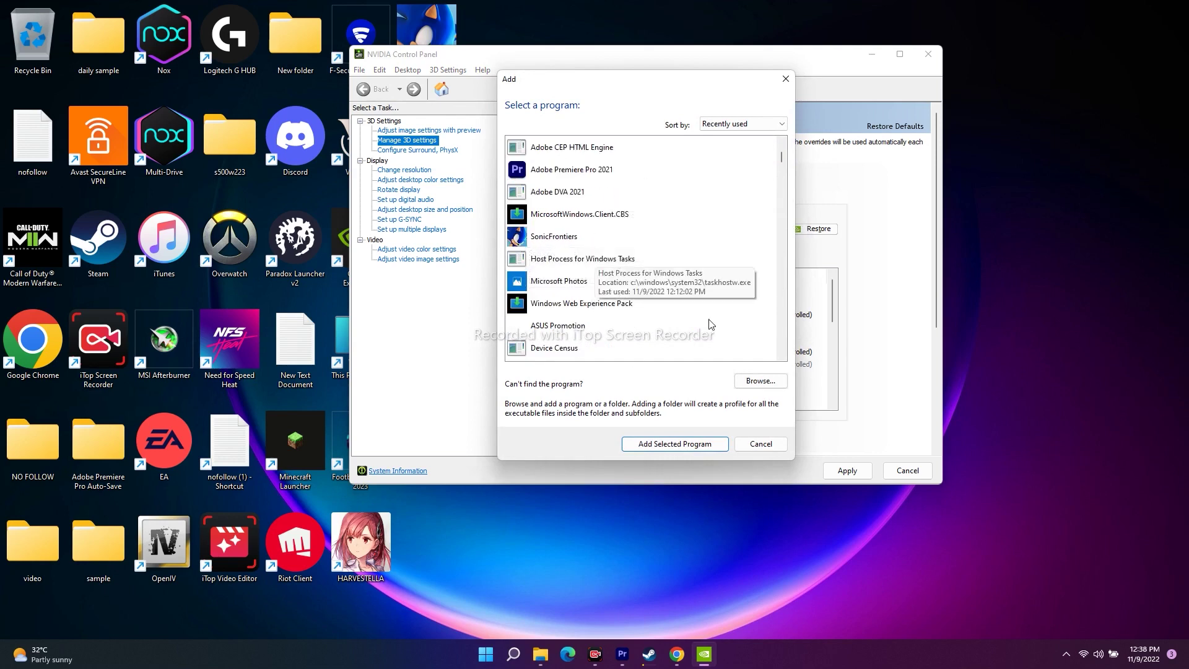
click(761, 380)
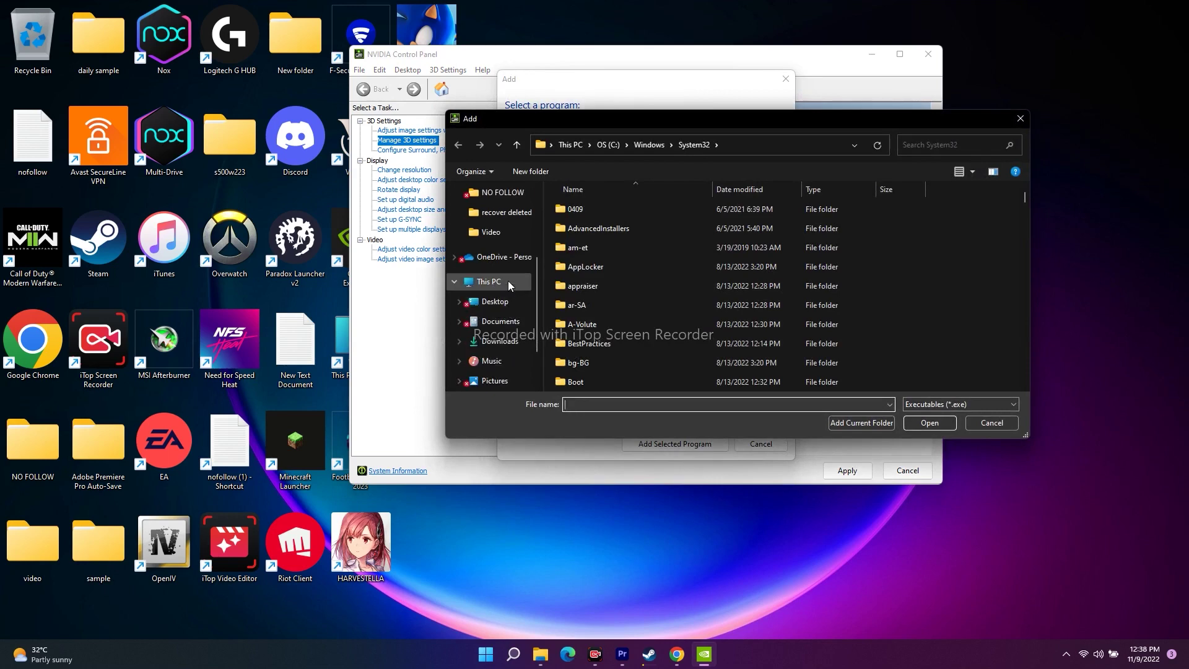
click(508, 282)
double_click(704, 349)
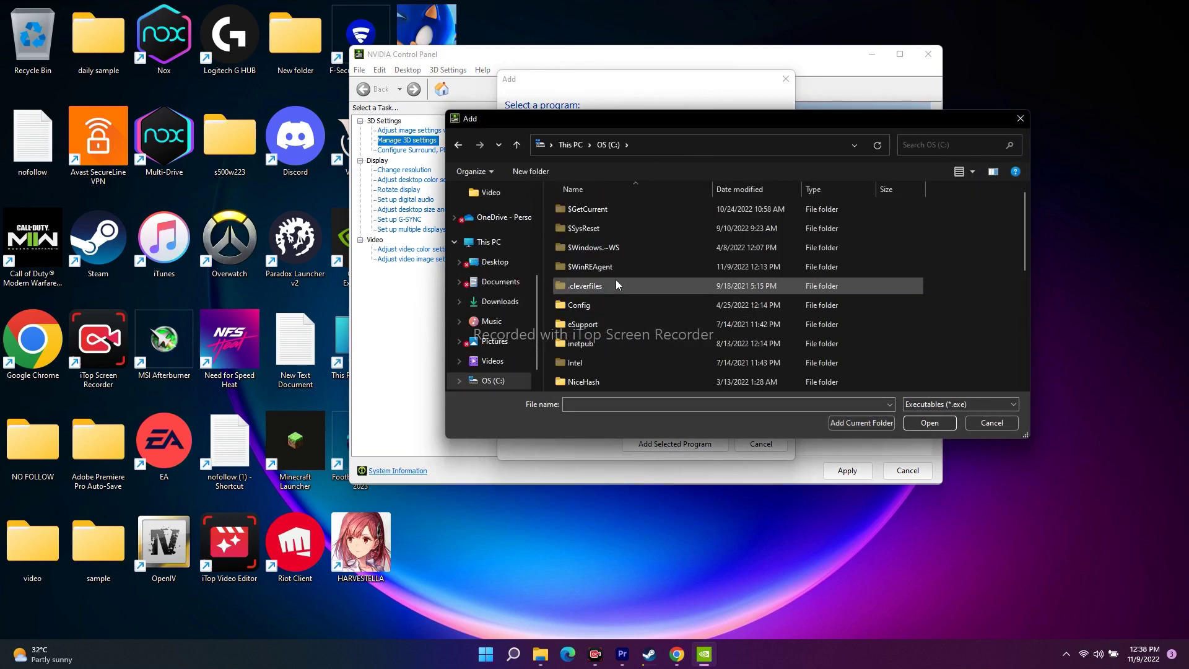
scroll(616, 280, down, 4)
double_click(624, 210)
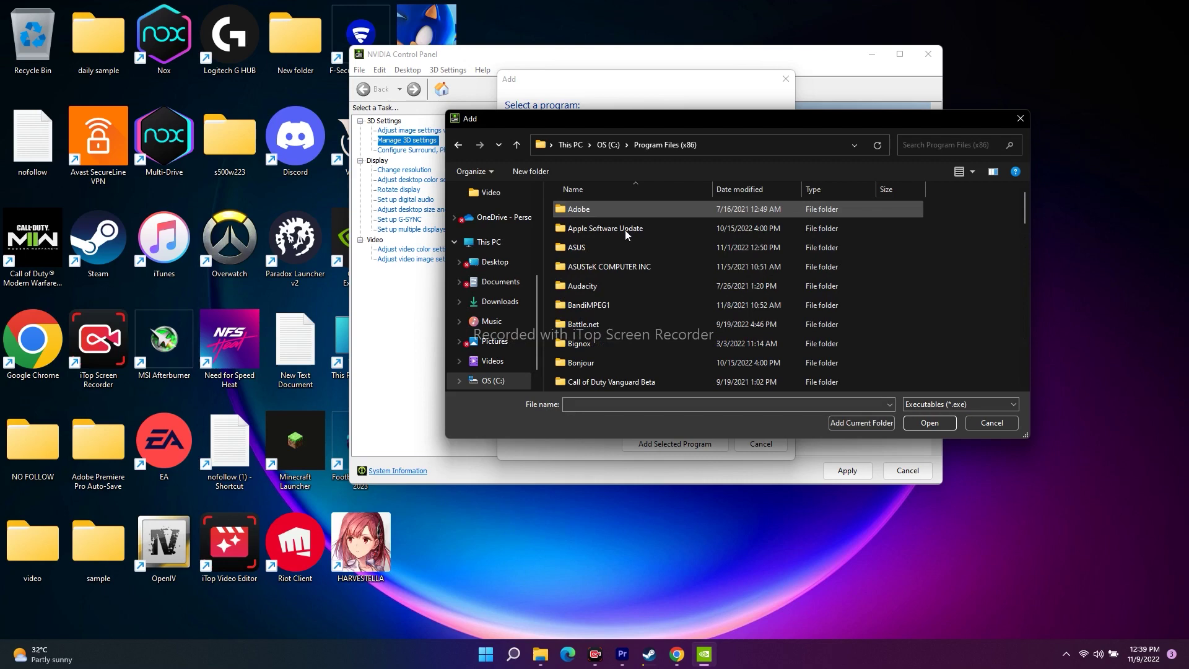
Add SonicFrontiers from Steam\steamapps\common\SonicFrontiers to the program customization list
scroll(608, 303, down, 8)
scroll(607, 301, down, 6)
double_click(603, 292)
scroll(620, 272, down, 5)
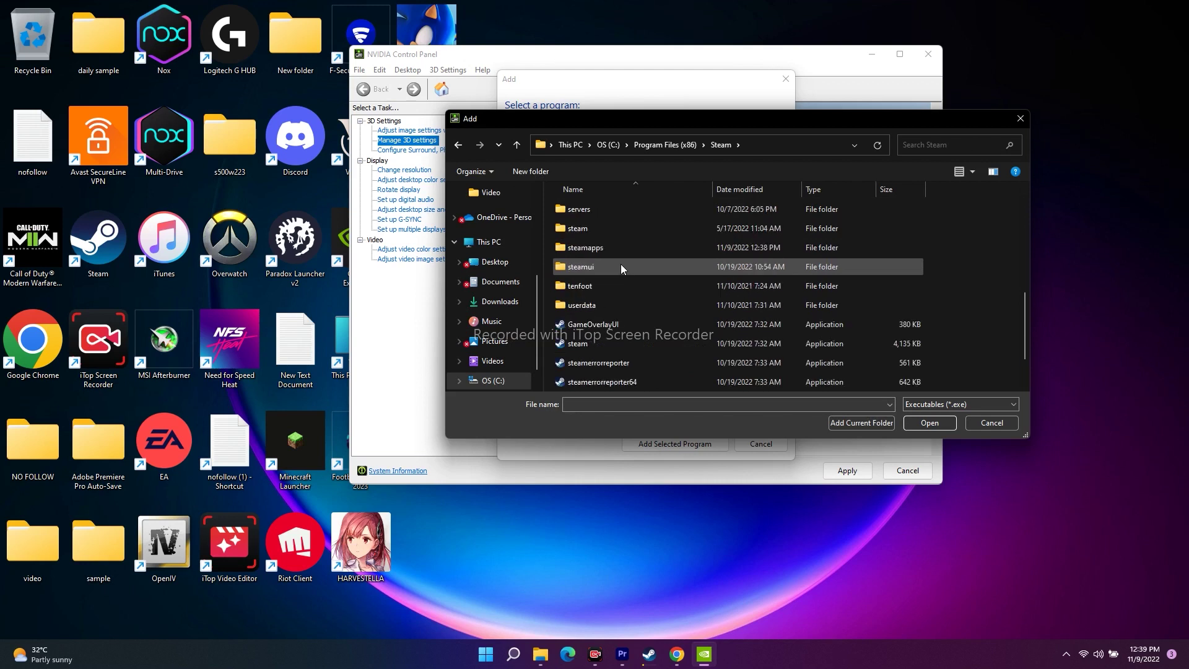
double_click(613, 249)
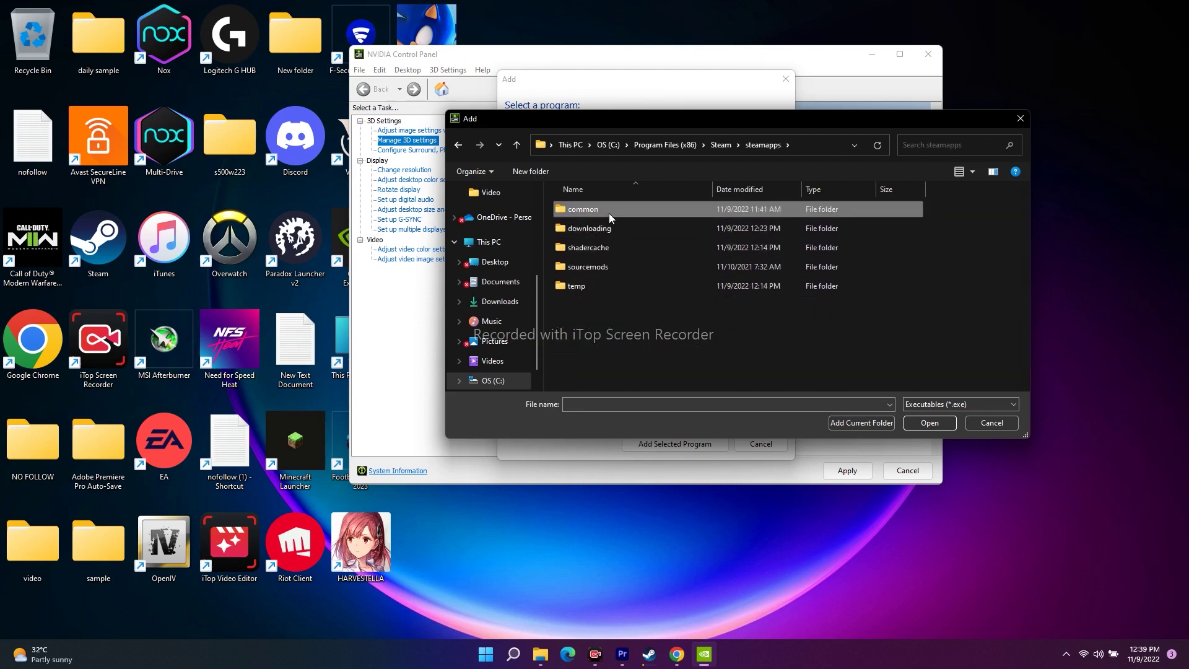
double_click(608, 212)
double_click(606, 307)
click(605, 231)
click(931, 422)
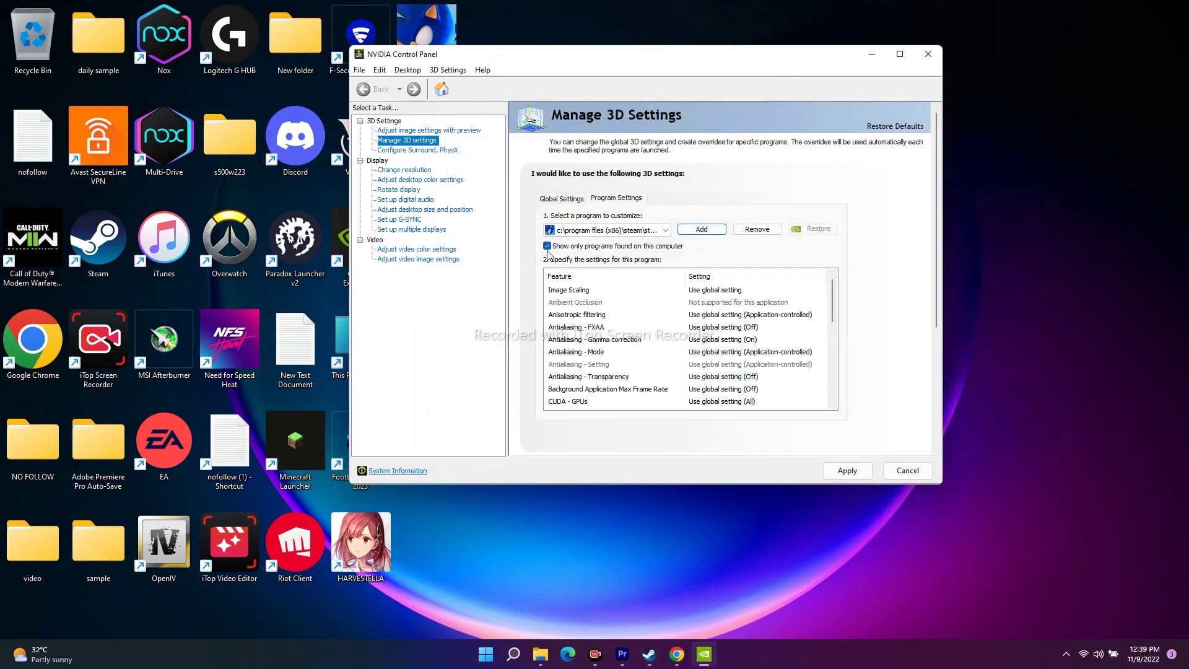
Apply the re-added SonicFrontiers.exe program settings and close NVIDIA Control Panel
click(846, 473)
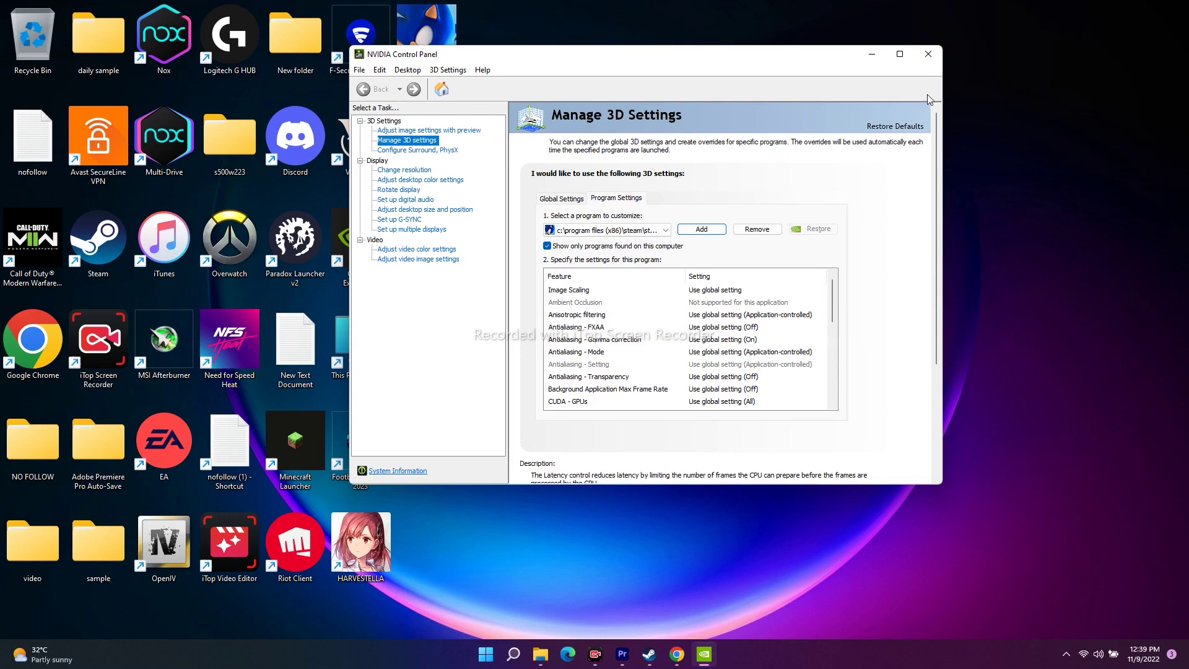
click(928, 55)
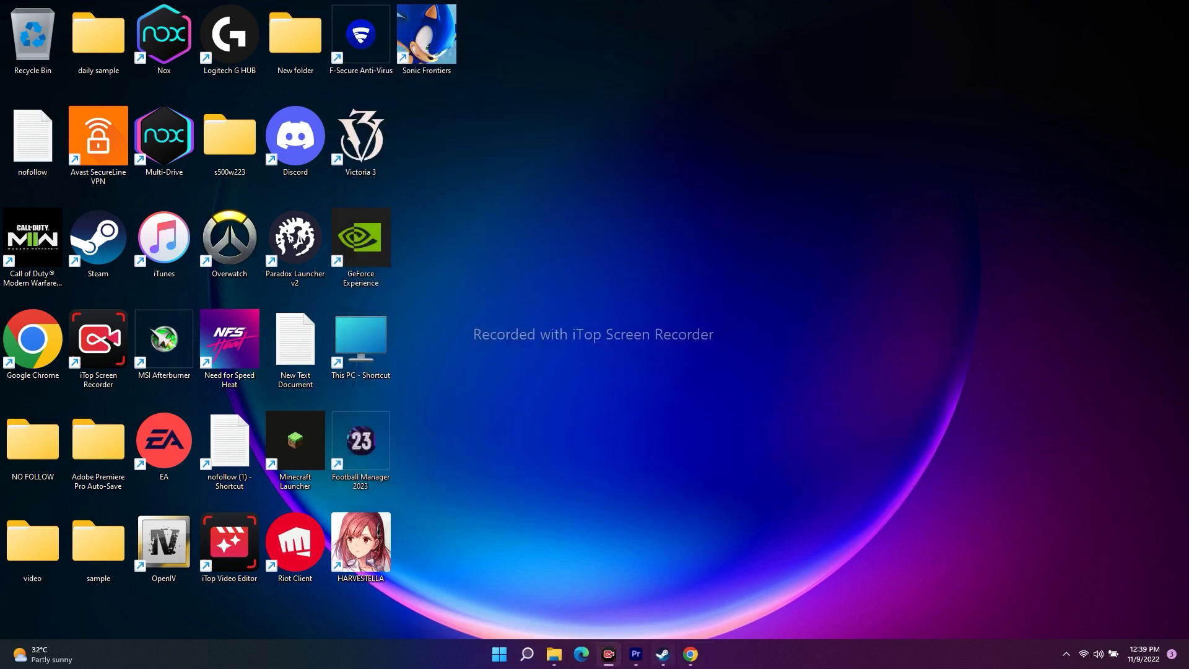
Restore the Steam window from the taskbar to show the Sonic Frontiers page
click(663, 655)
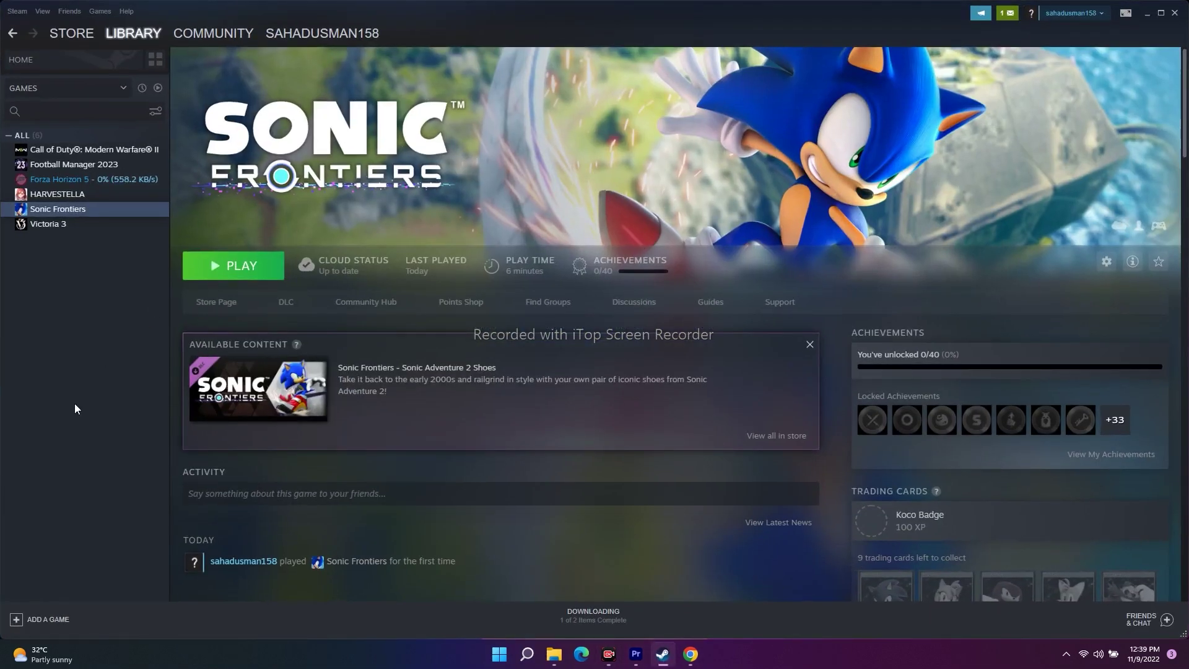